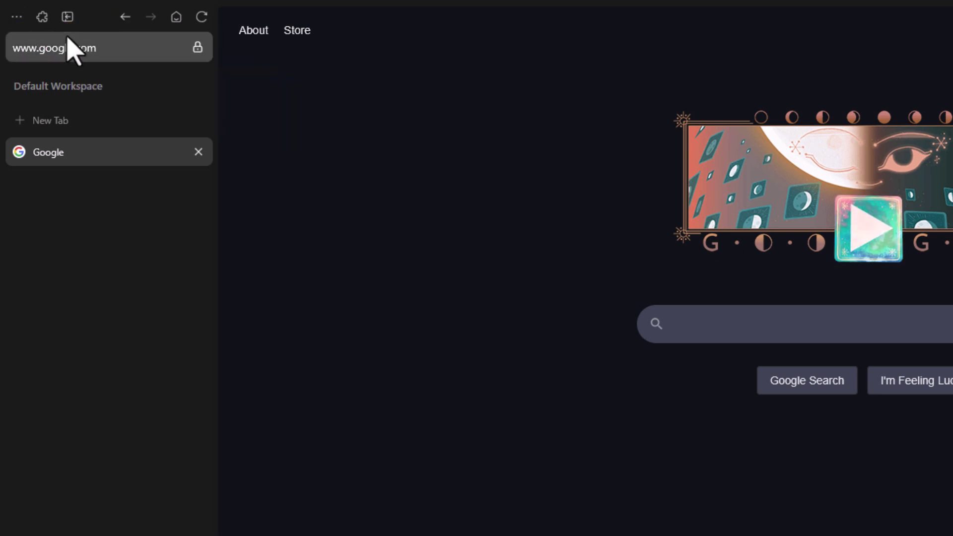
Collapse the vertical tabs into the compact top toolbar and open the three-dot main menu
click(67, 16)
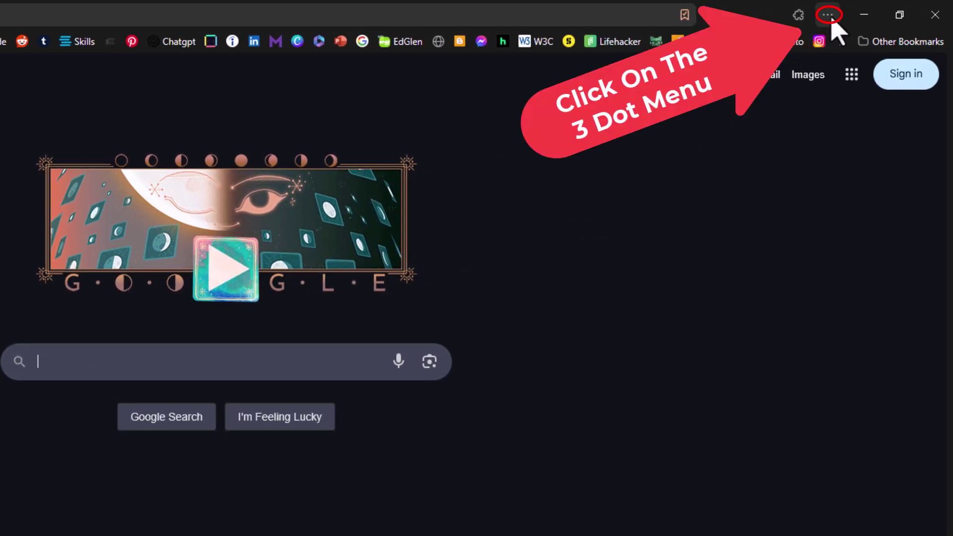
click(829, 17)
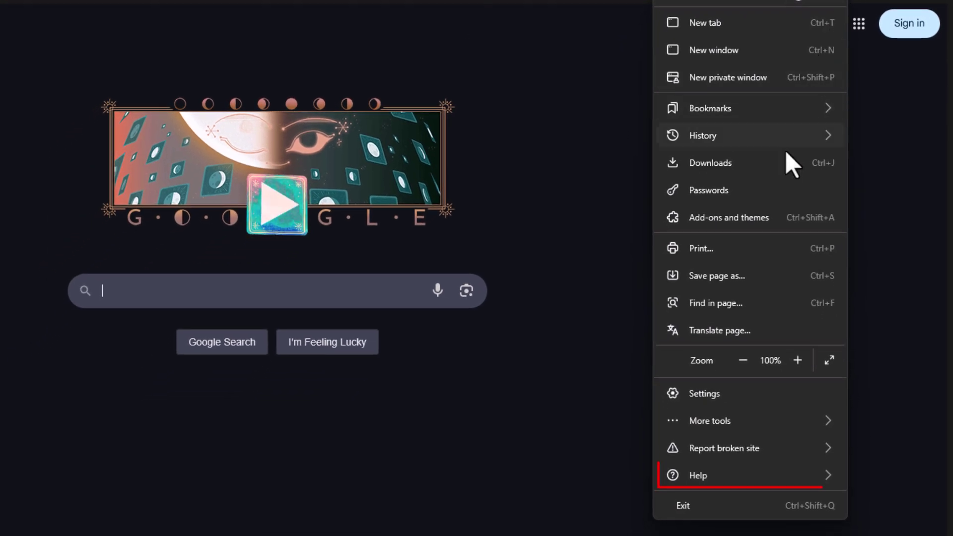
Open Help in the main menu and go to More troubleshooting information
click(726, 477)
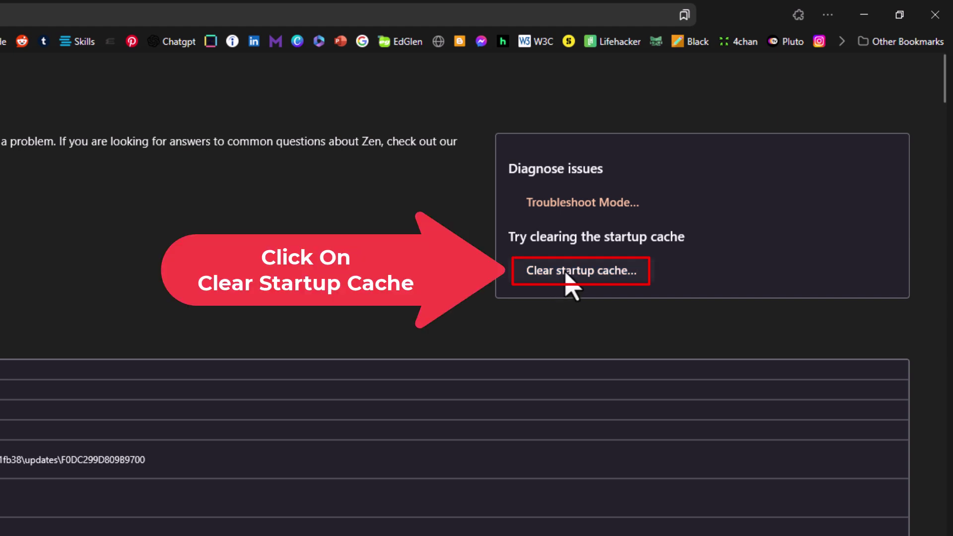
Choose 'Clear startup cache…' under 'Try clearing the startup cache'
click(565, 273)
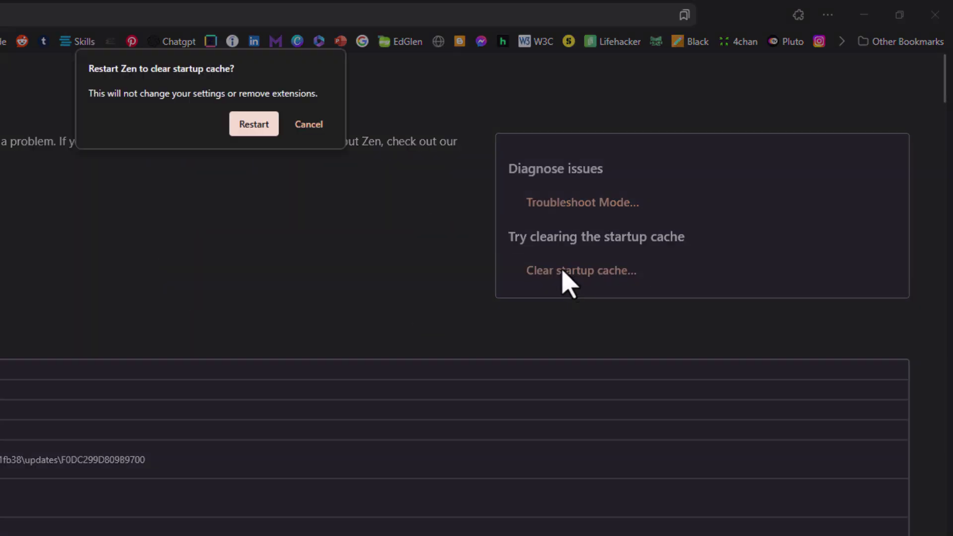